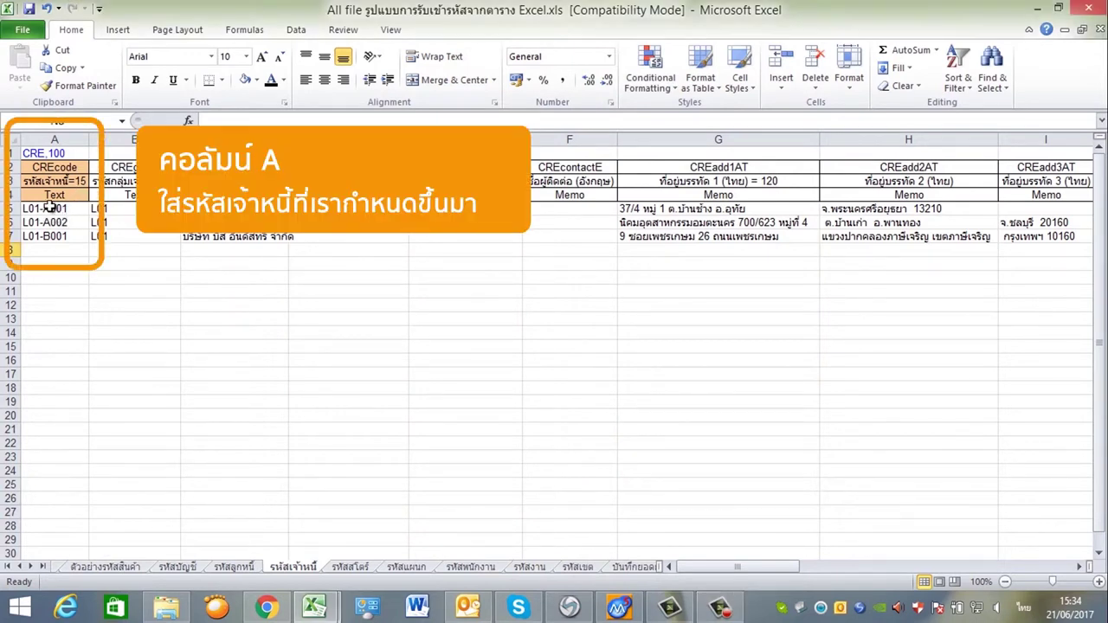
Inspect example creditor code L01-A001, group code L01, and the Thai/English company and contact name columns.
click(45, 211)
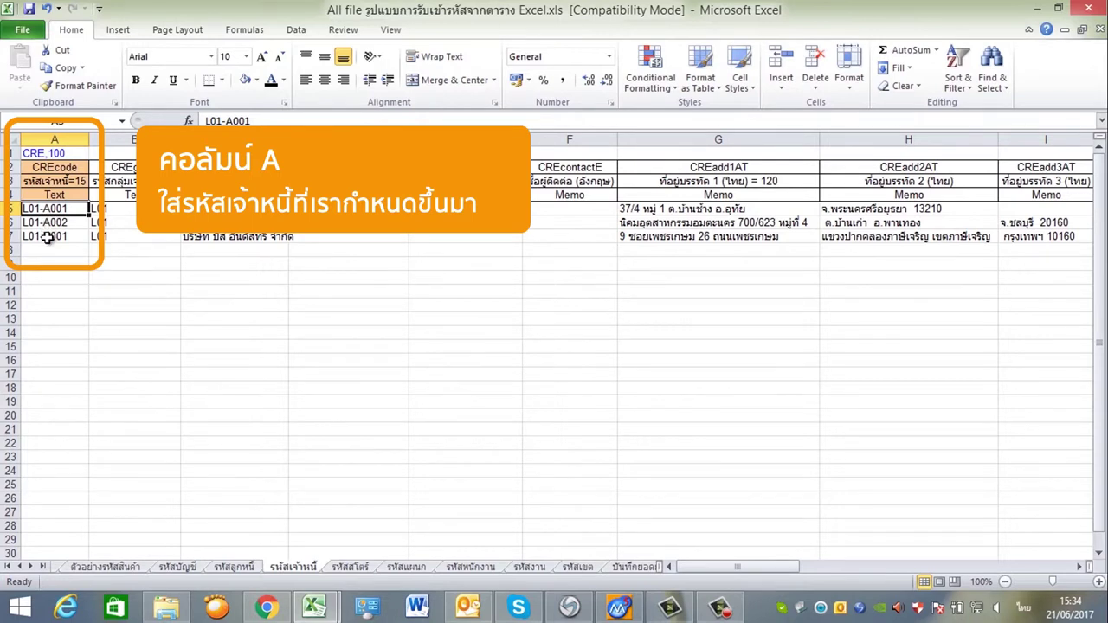
click(123, 223)
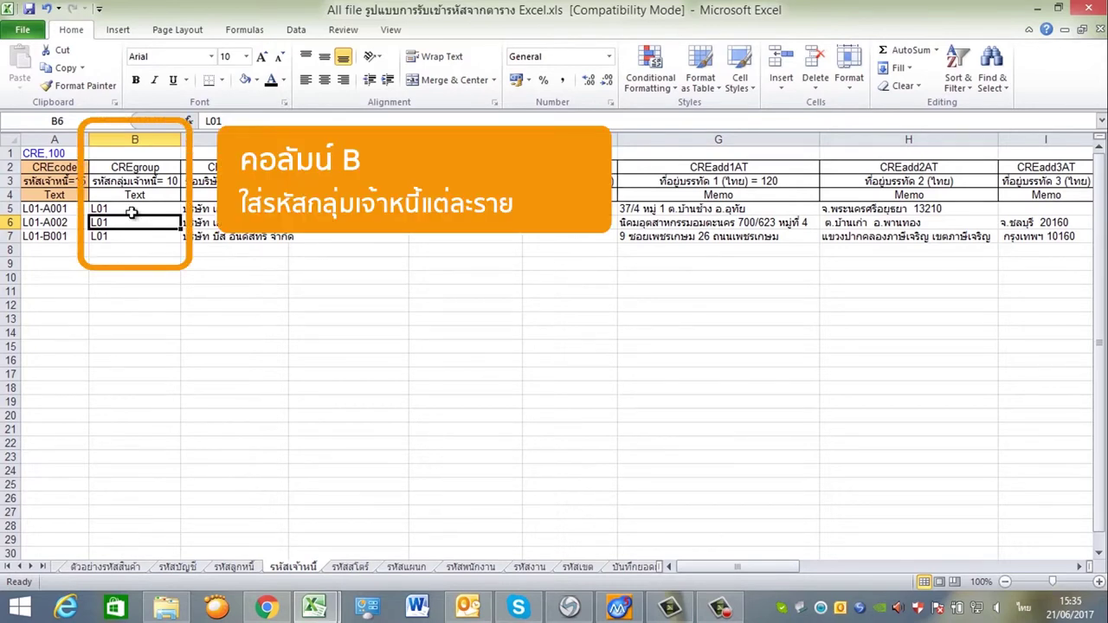
click(242, 209)
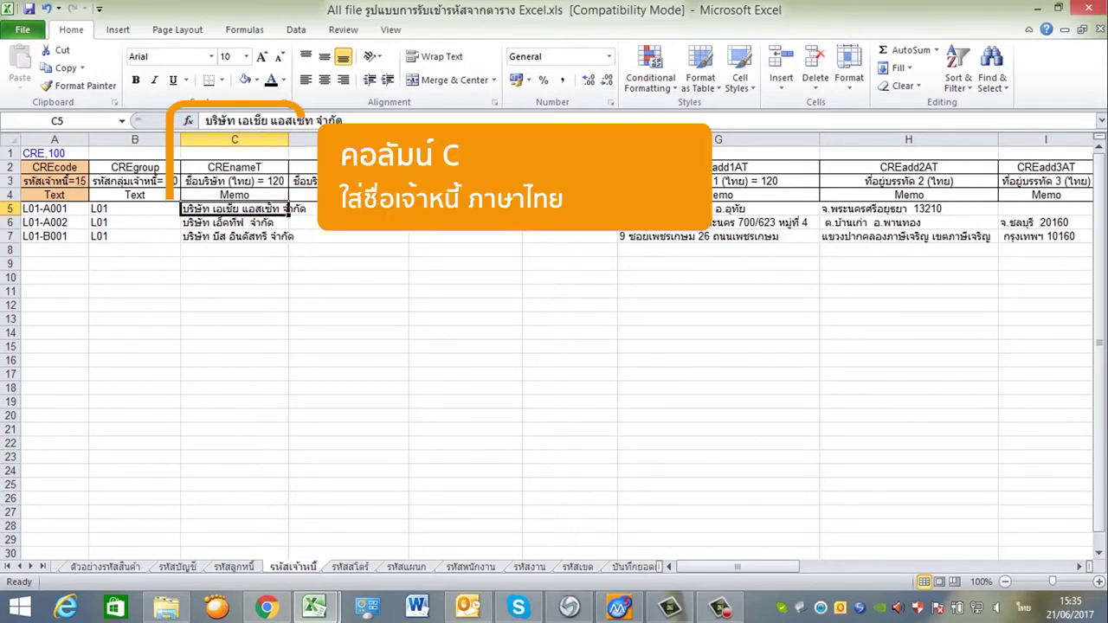
click(358, 210)
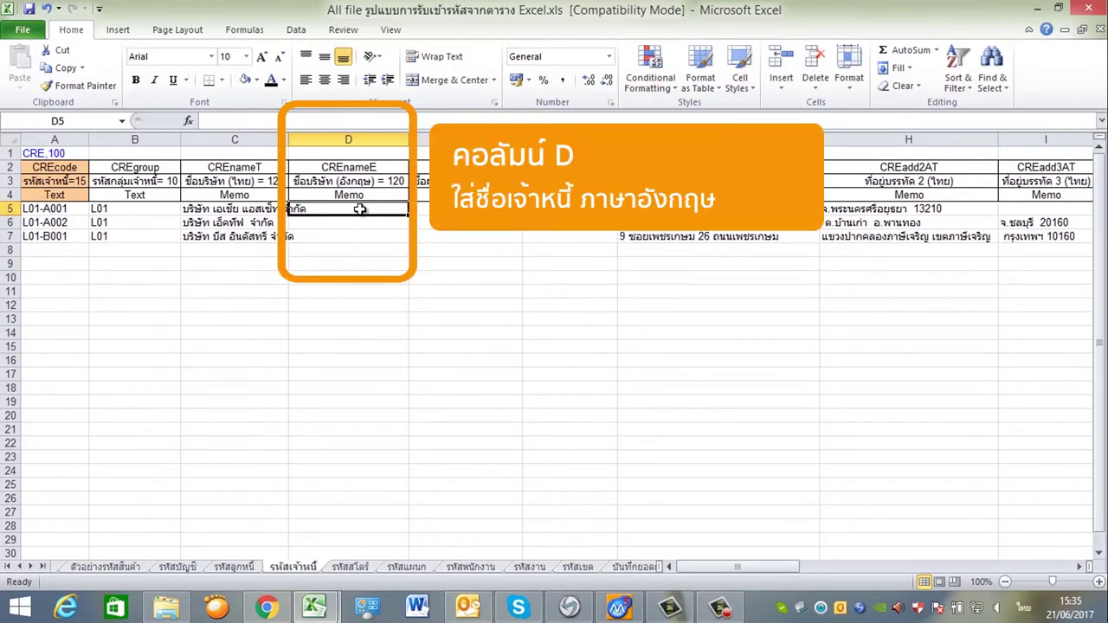
click(448, 209)
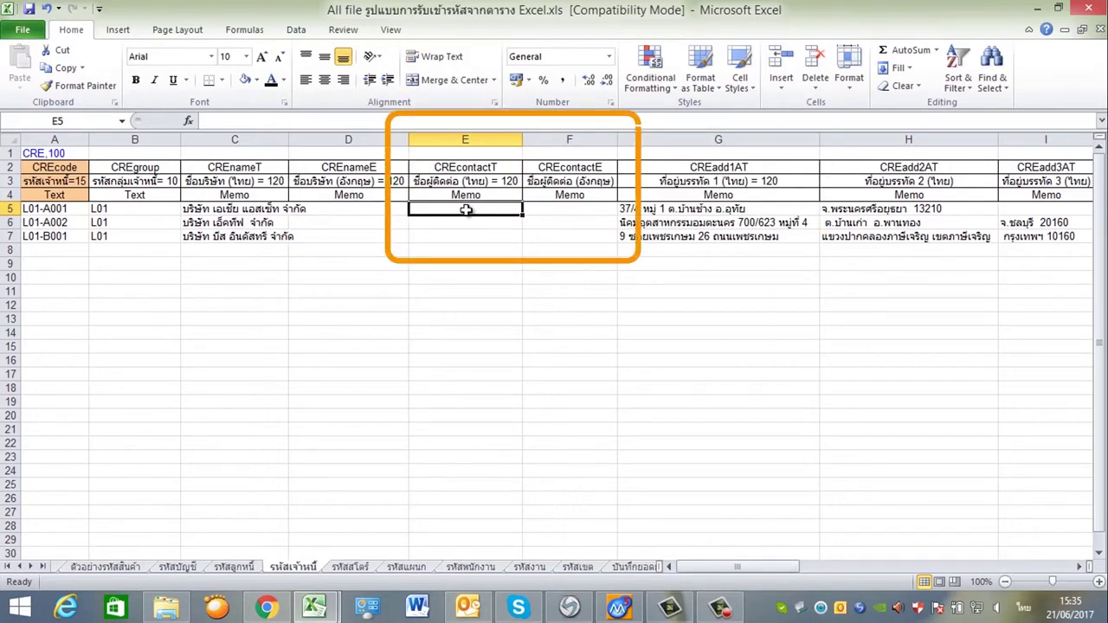
click(557, 210)
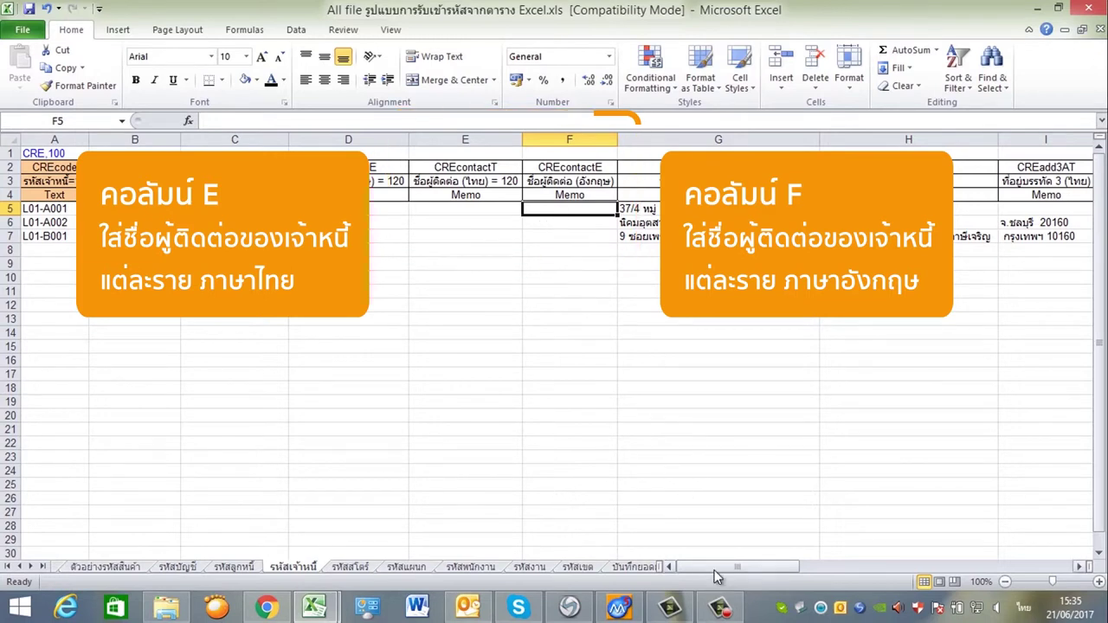
Review the three Thai address lines, including province and postcode, and the empty English address columns.
click(736, 212)
scroll(249, 173, right, 3)
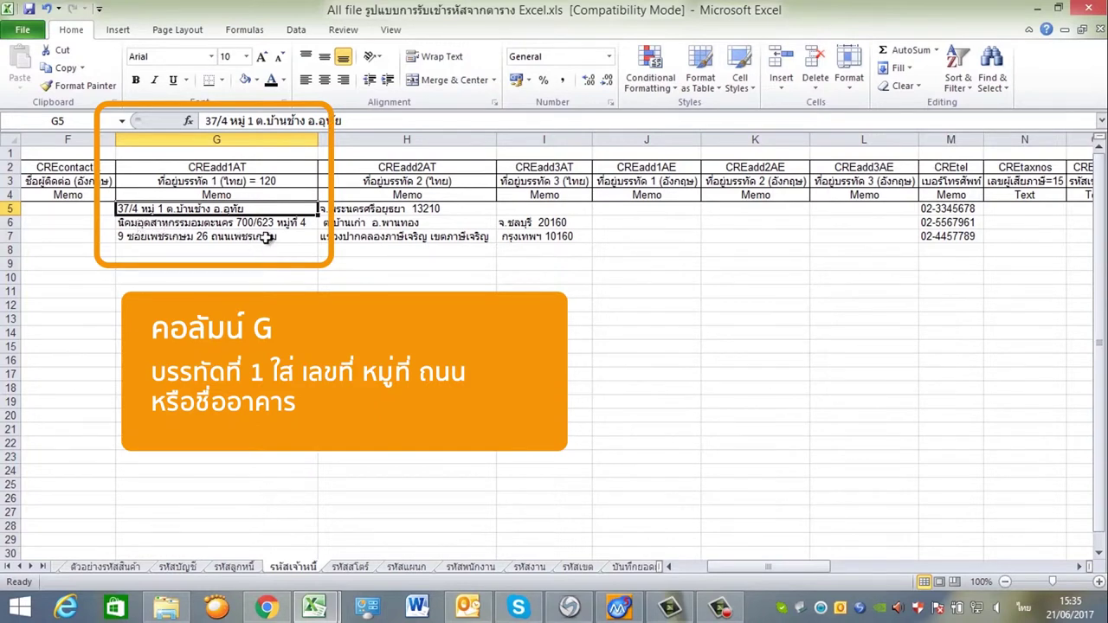
click(405, 223)
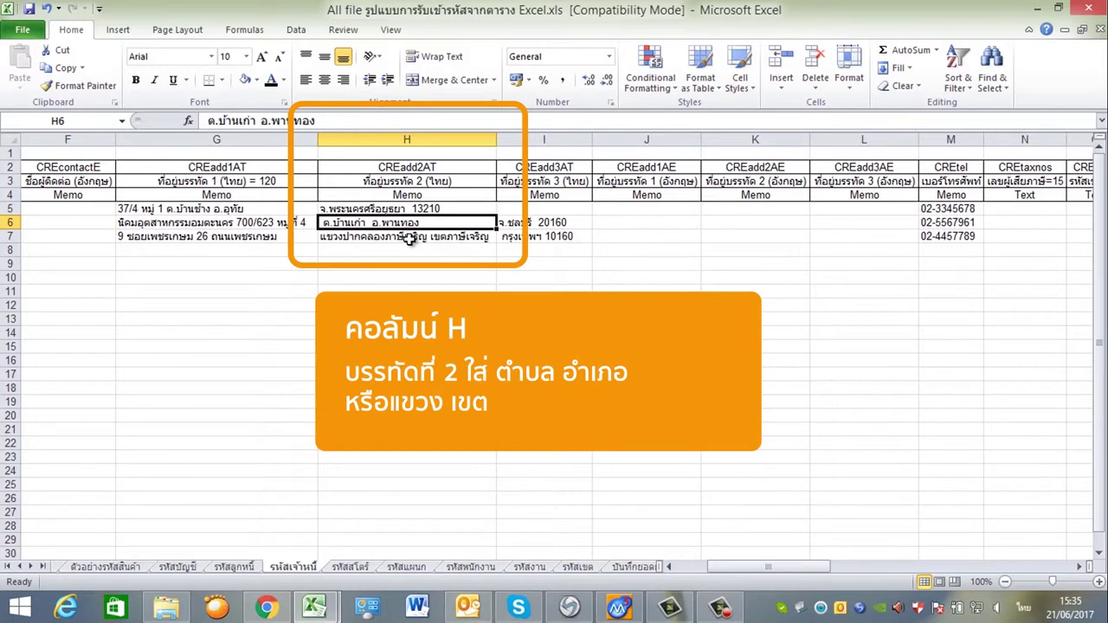
click(578, 221)
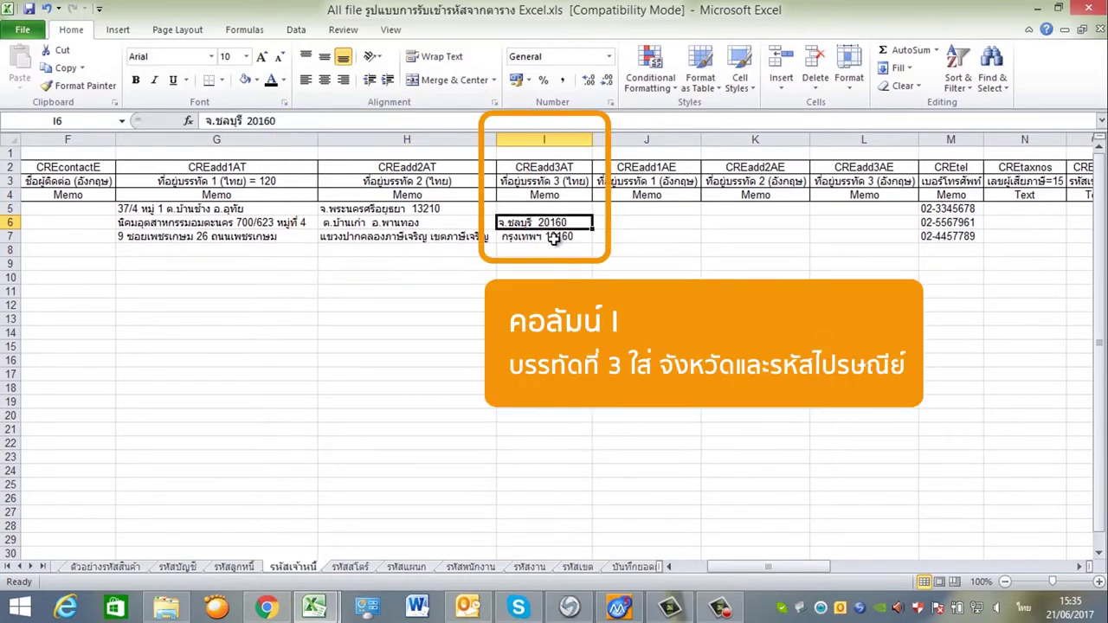
click(671, 223)
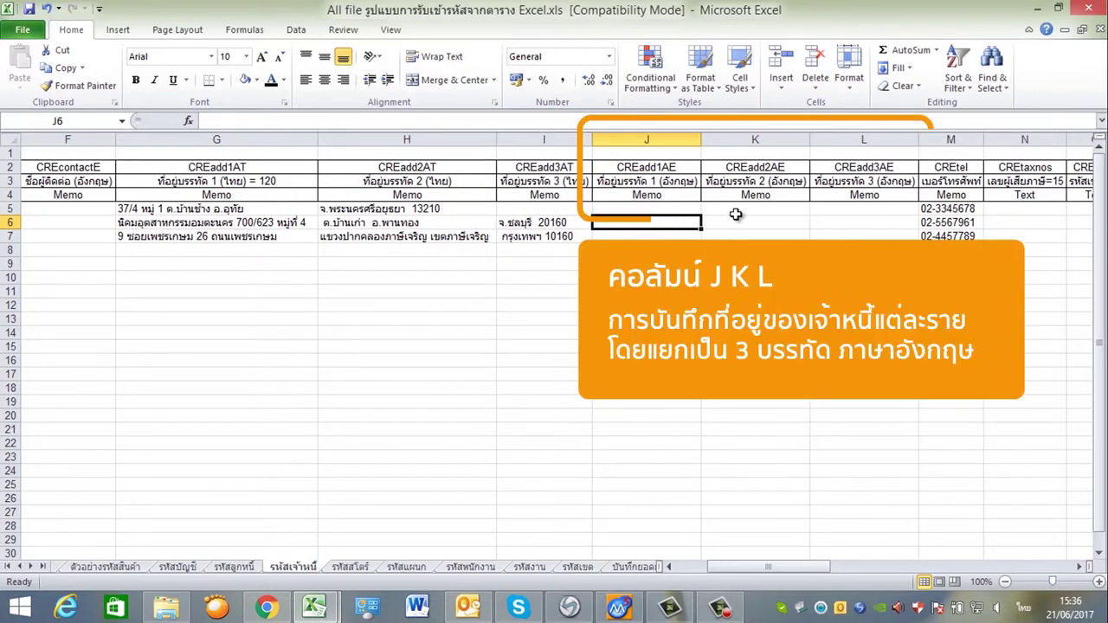
click(841, 225)
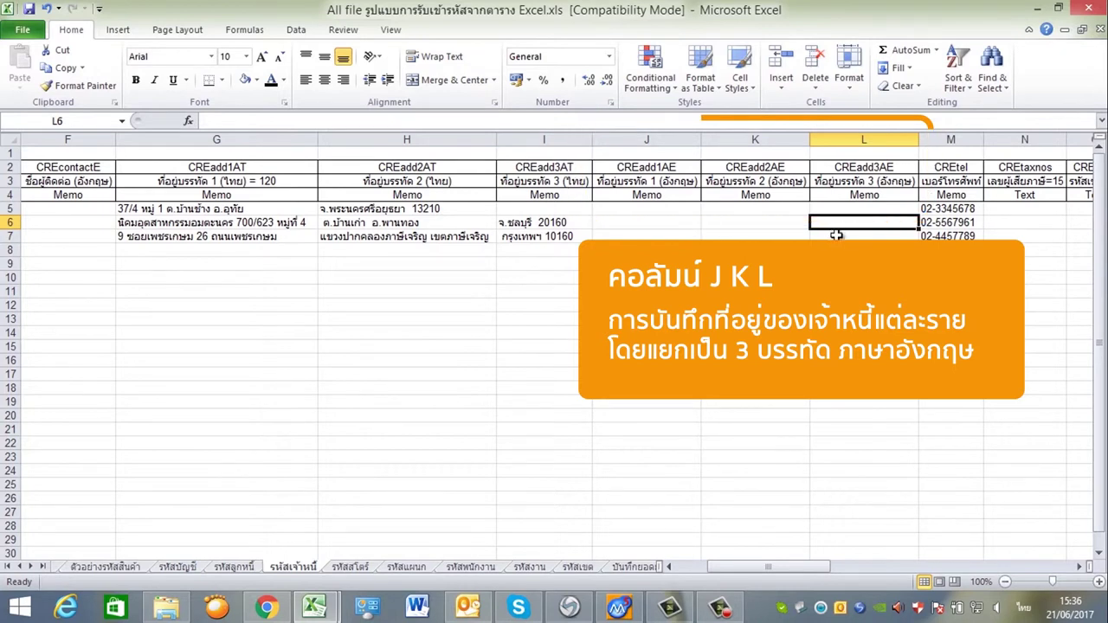
Check the telephone, taxpayer number, zone, grade and credit limit columns, and the tax rate 7.
click(947, 223)
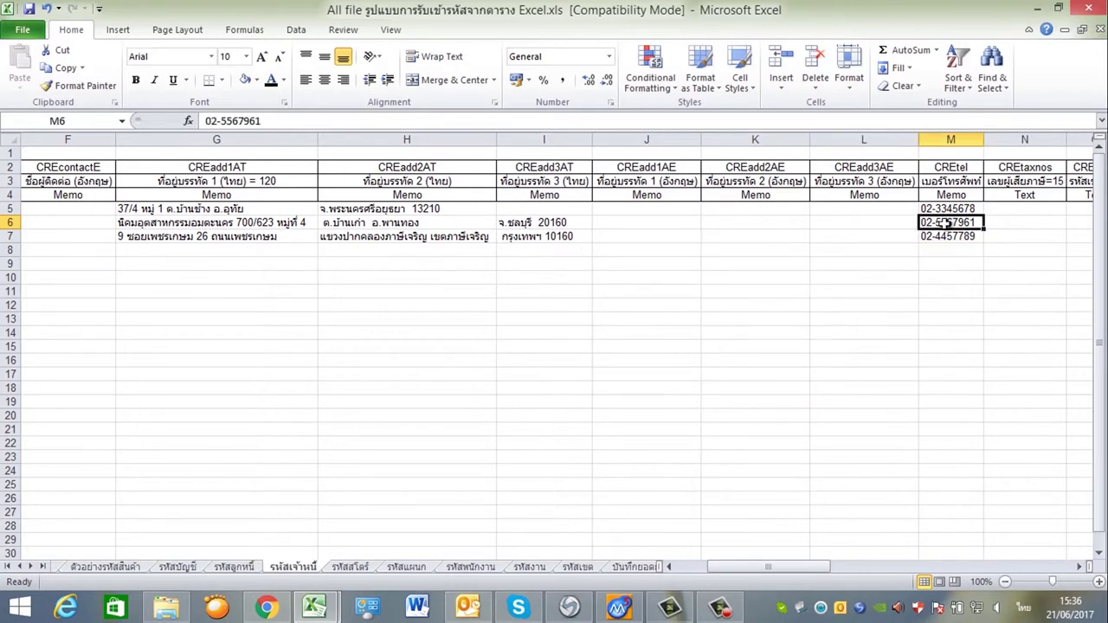
drag(752, 567, 778, 567)
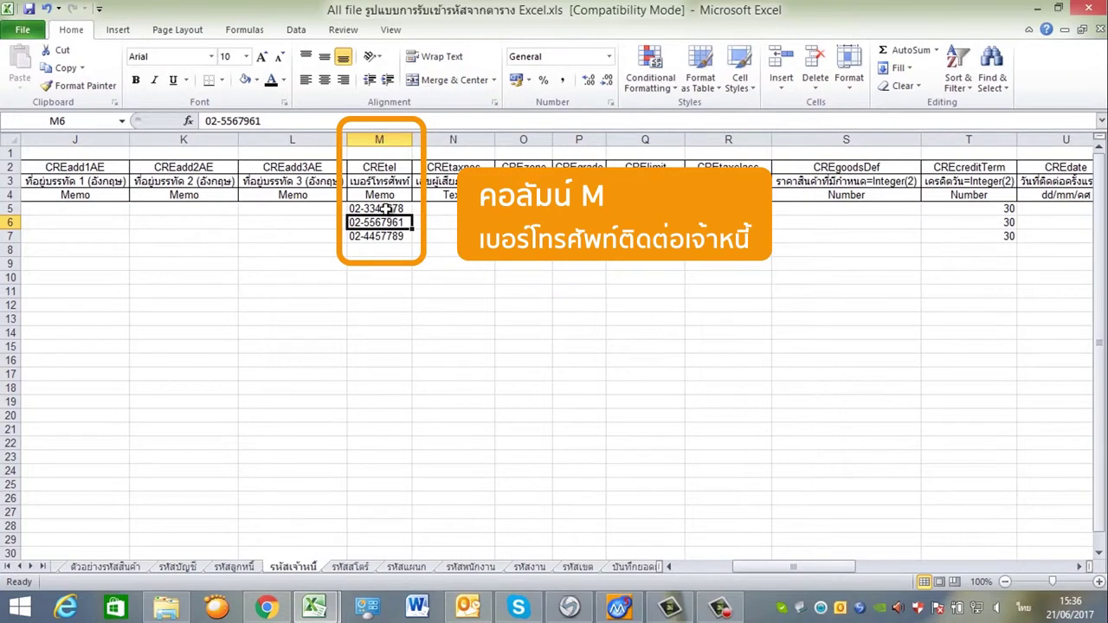
click(445, 214)
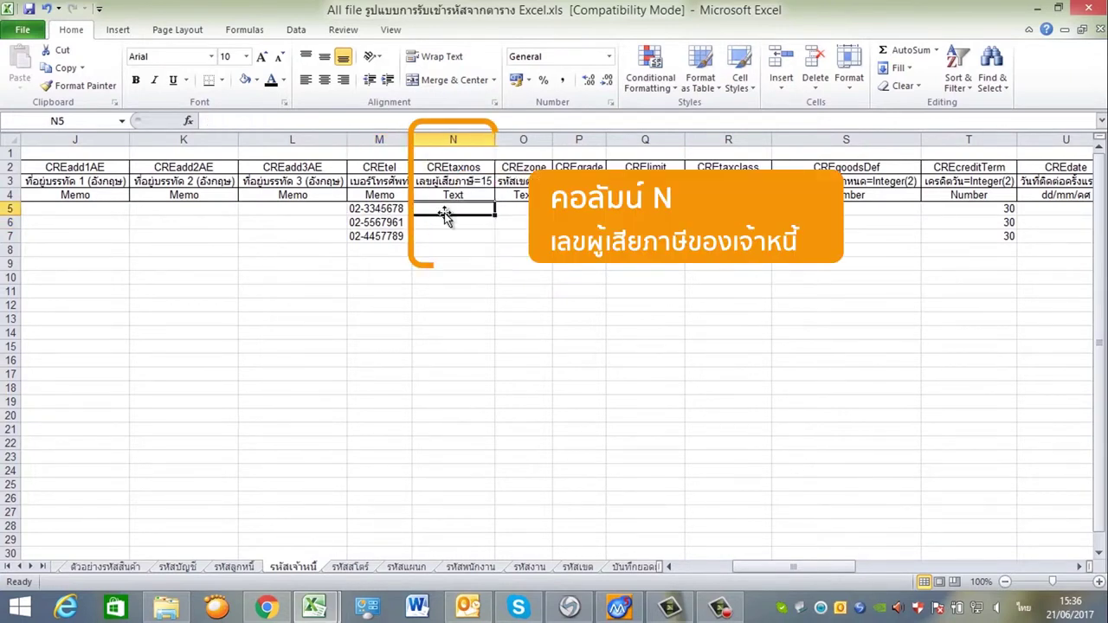
click(520, 220)
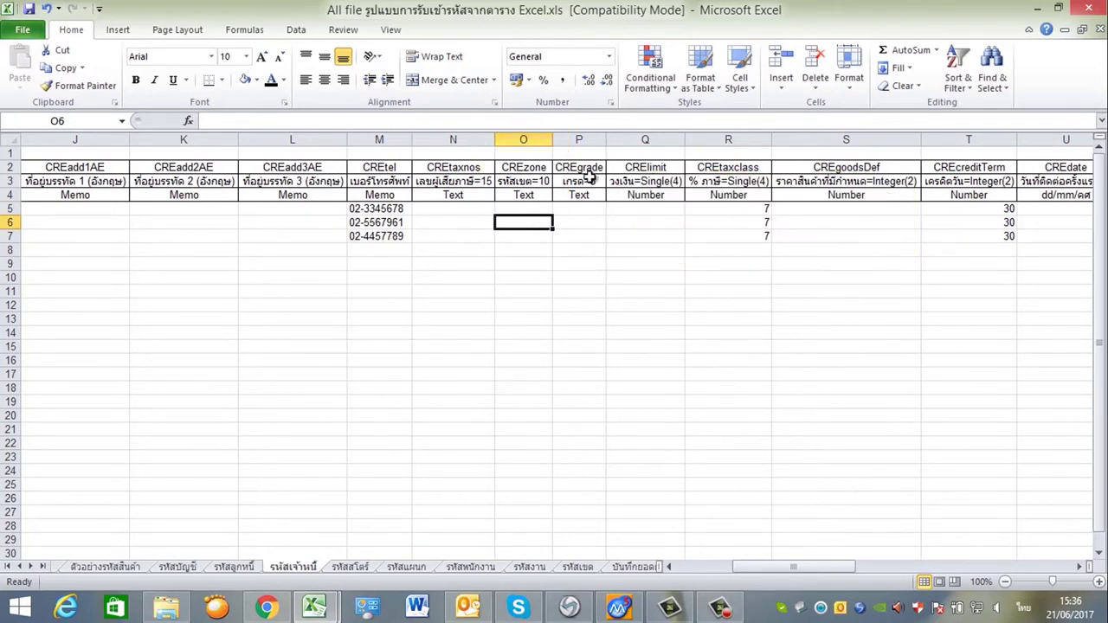
click(579, 208)
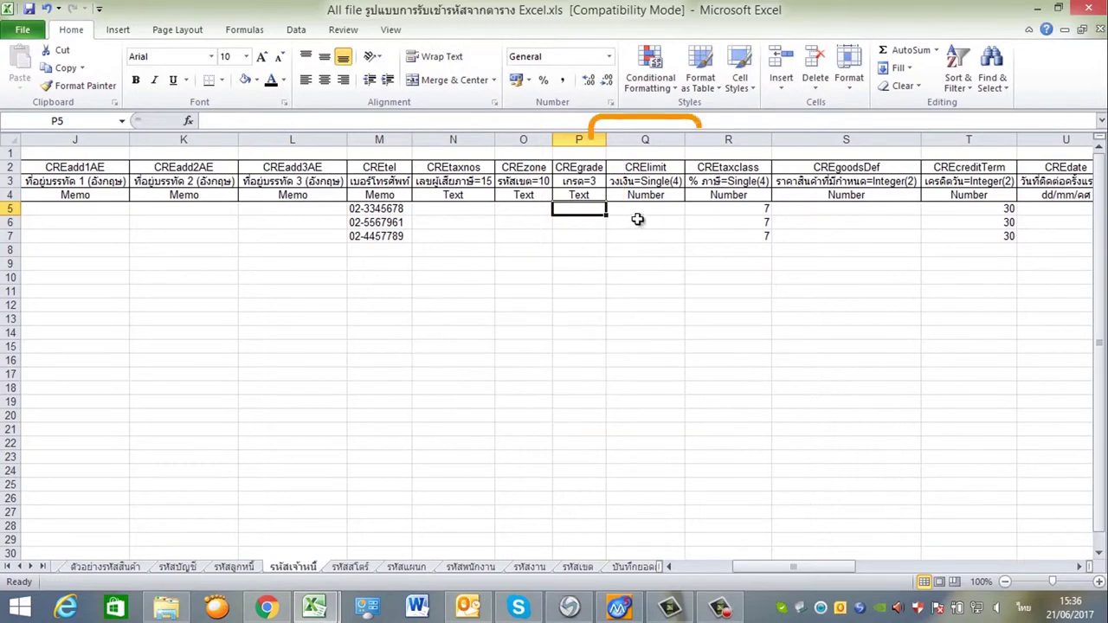
click(638, 220)
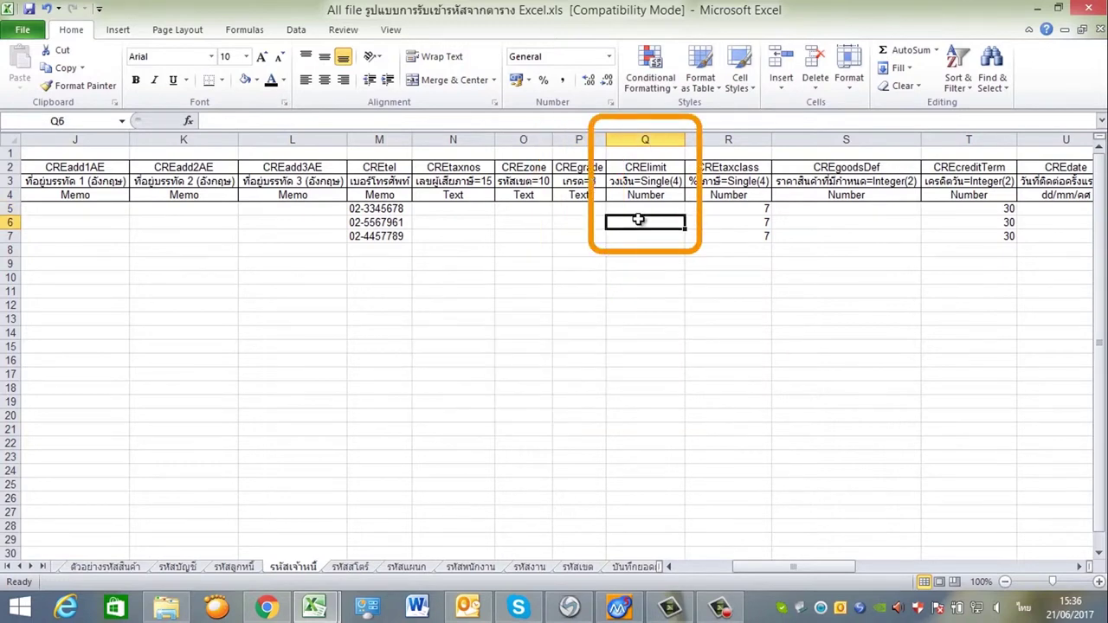
click(697, 210)
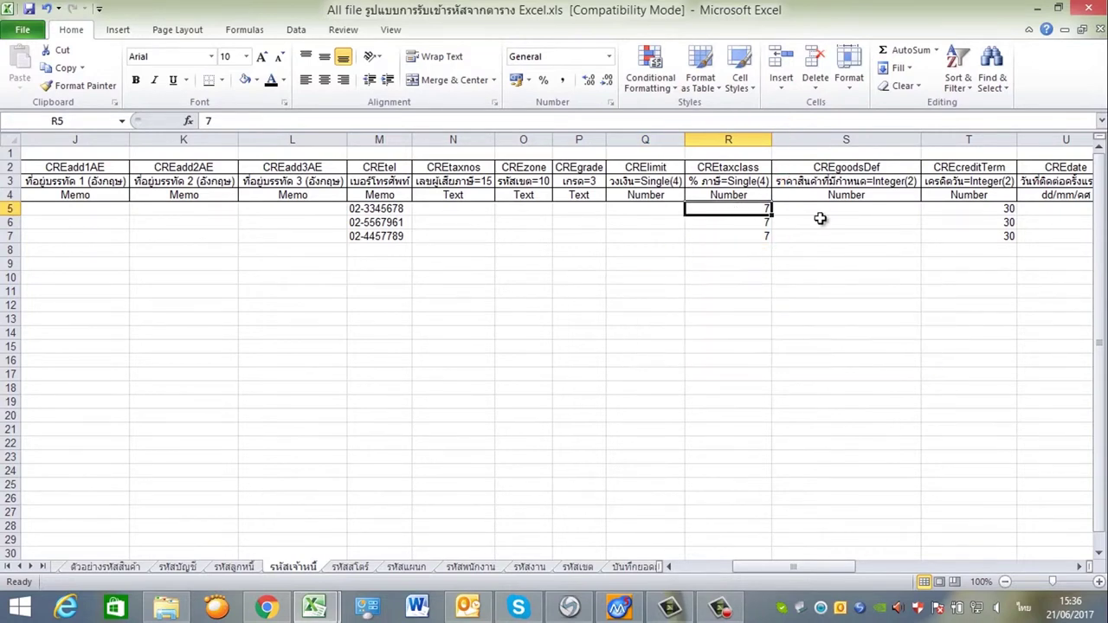
Step through the empty goods price, credit term, first-contact date, fax, Email and purchase target columns.
click(847, 218)
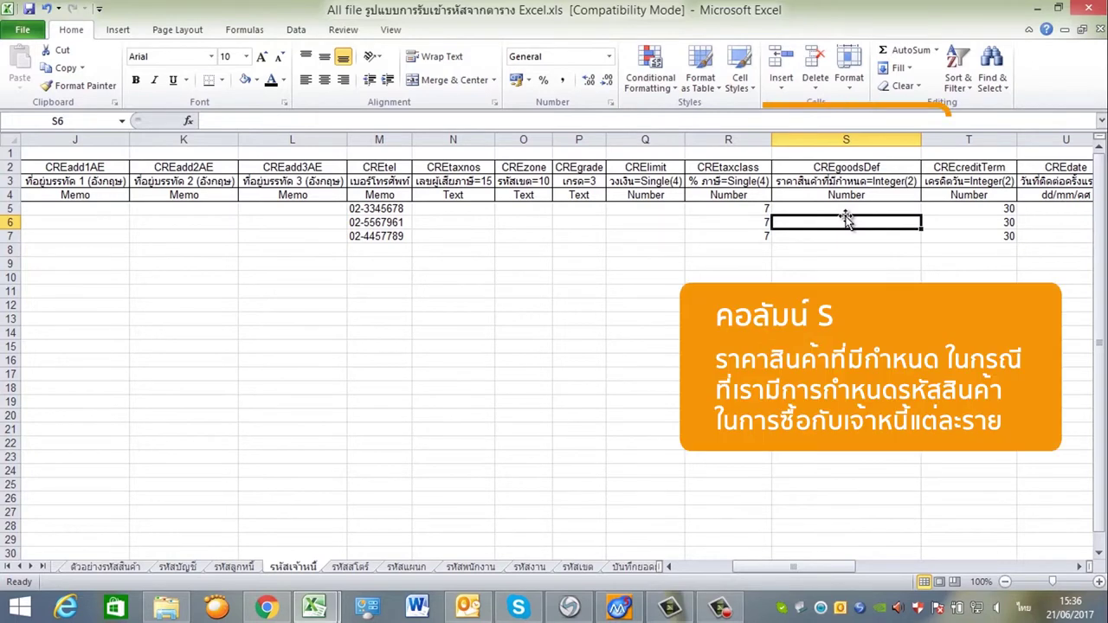
click(884, 211)
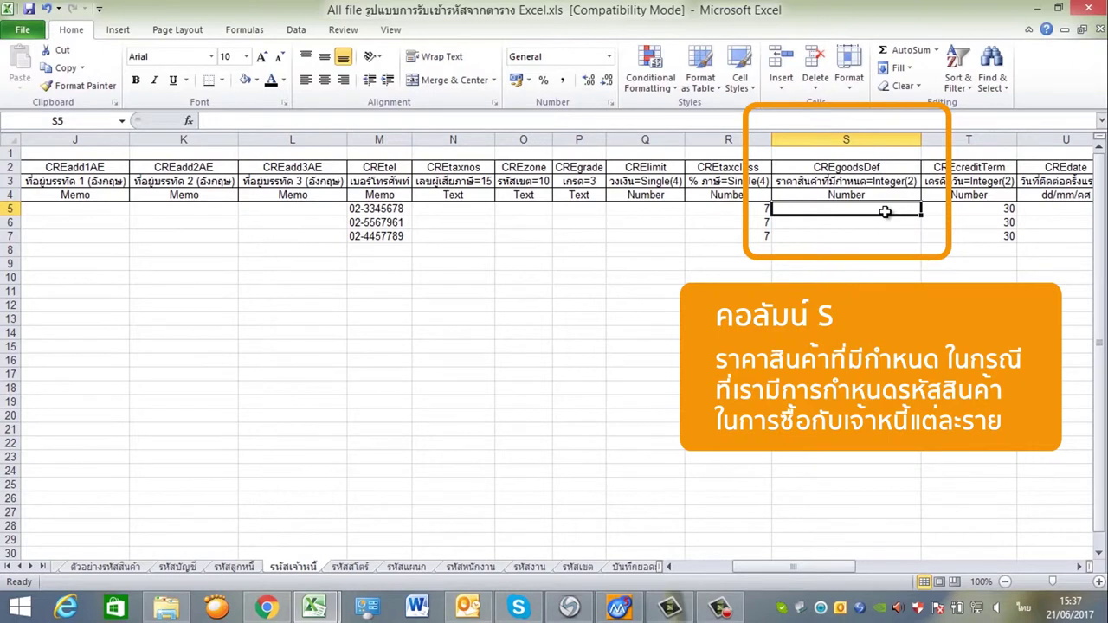
key(Right)
key(Right)
key(Right)
key(Left)
key(Left)
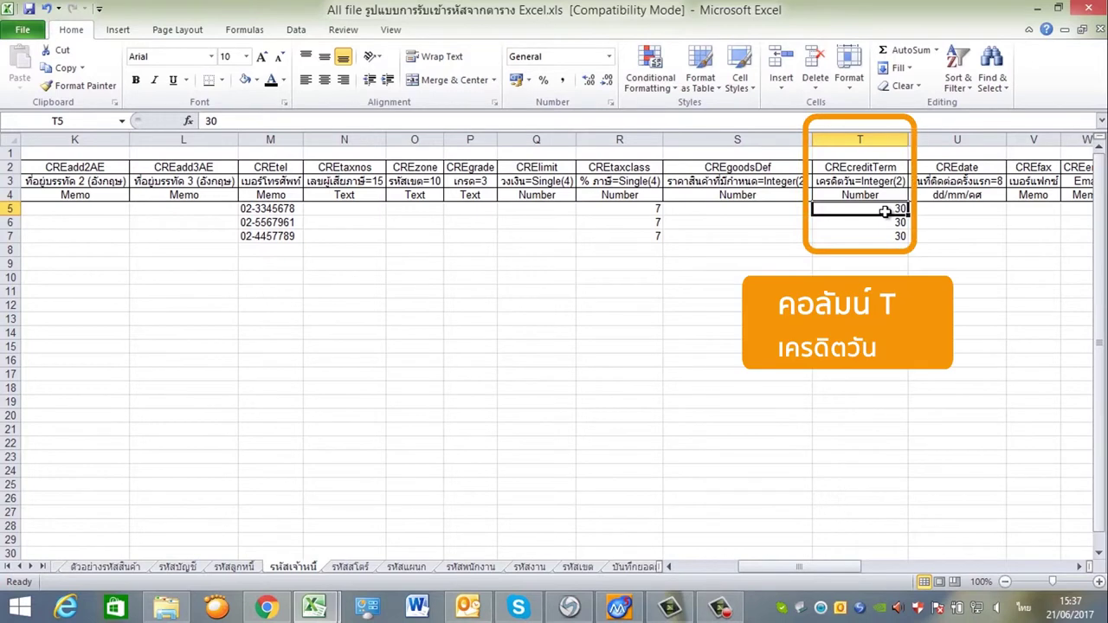
key(Right)
key(Right)
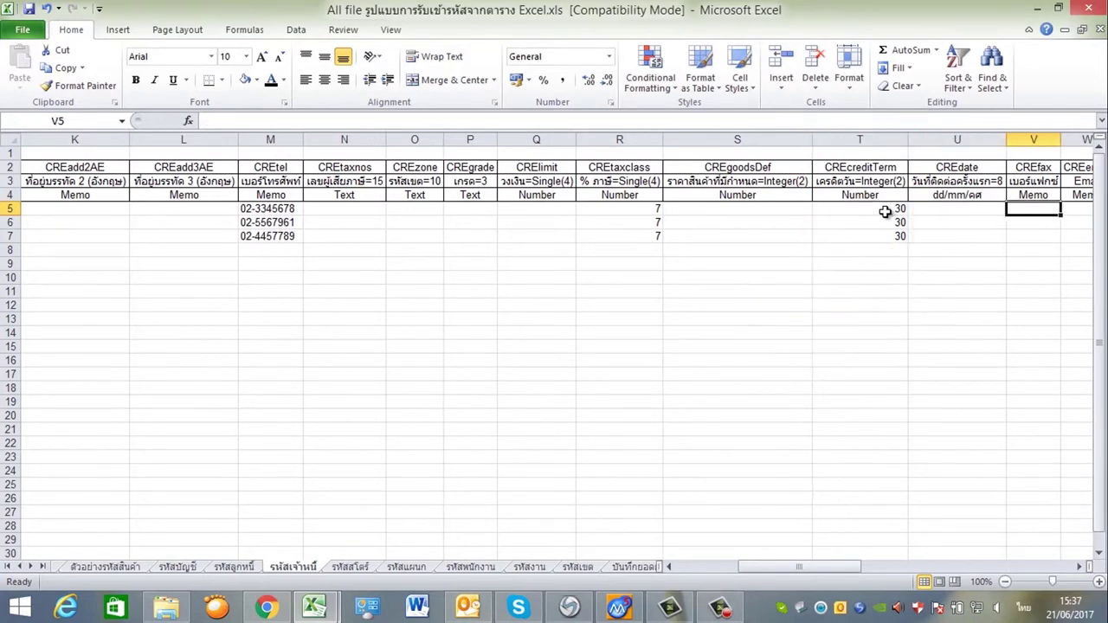
key(Right)
key(Left)
key(Left)
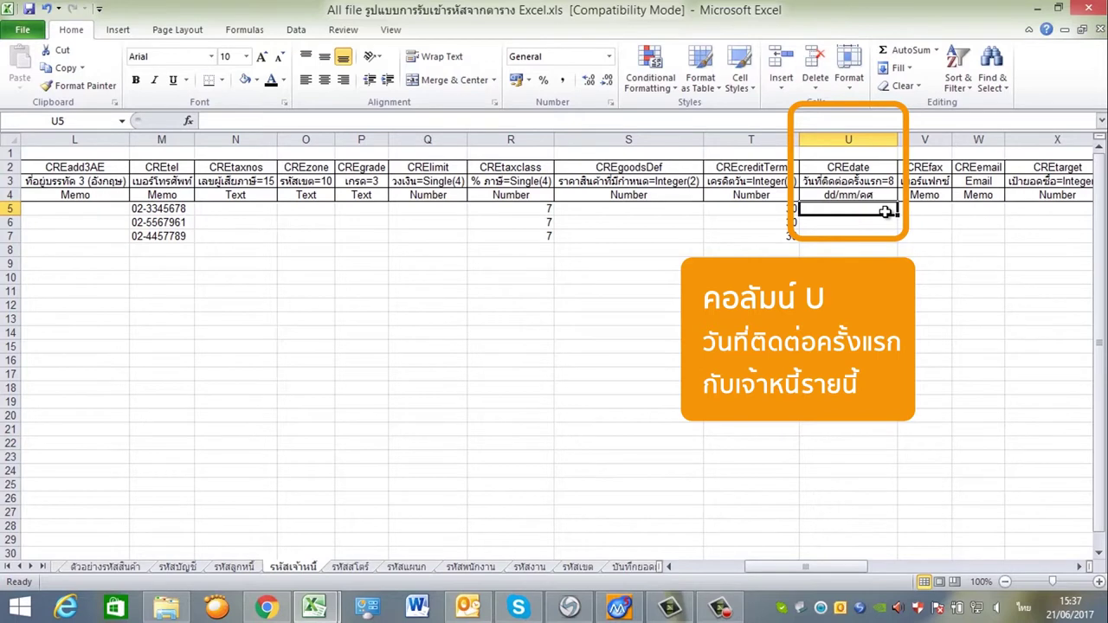
key(Right)
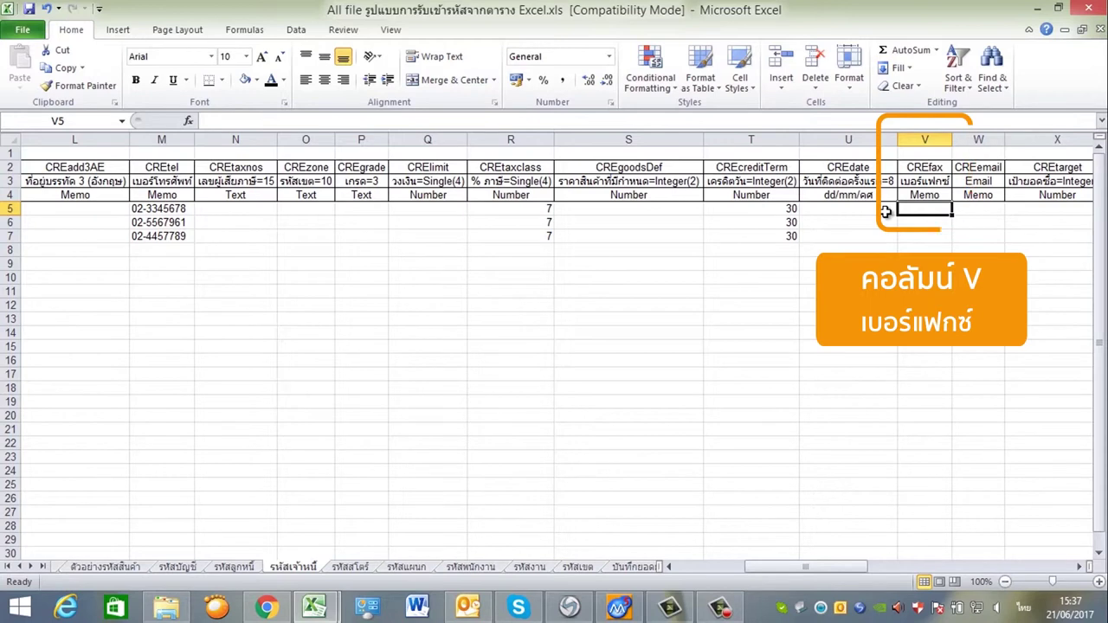
key(Right)
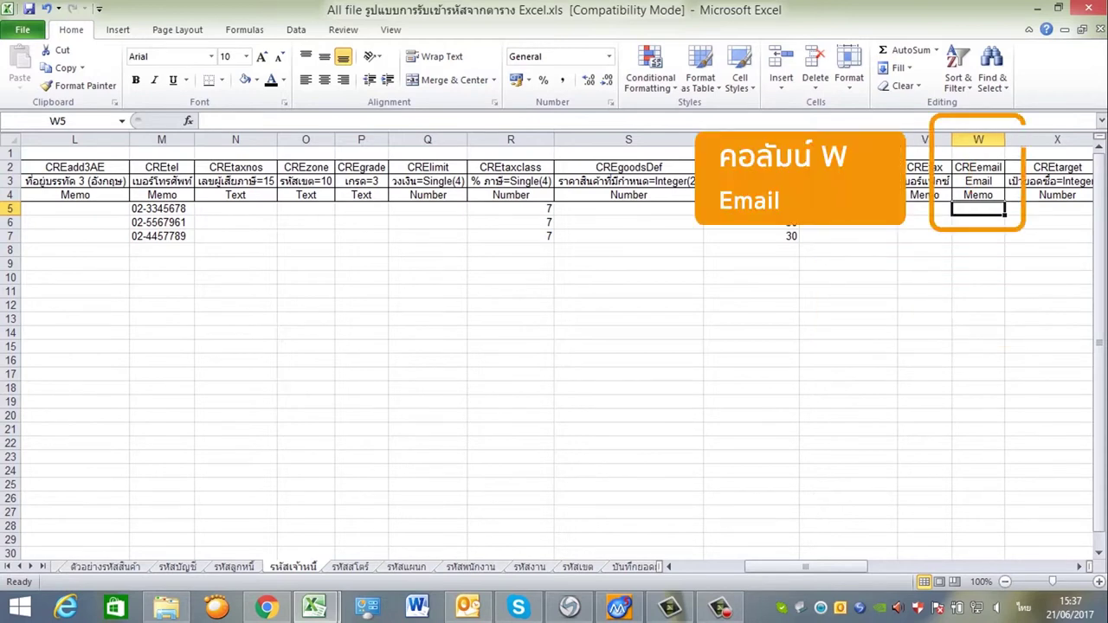
key(Right)
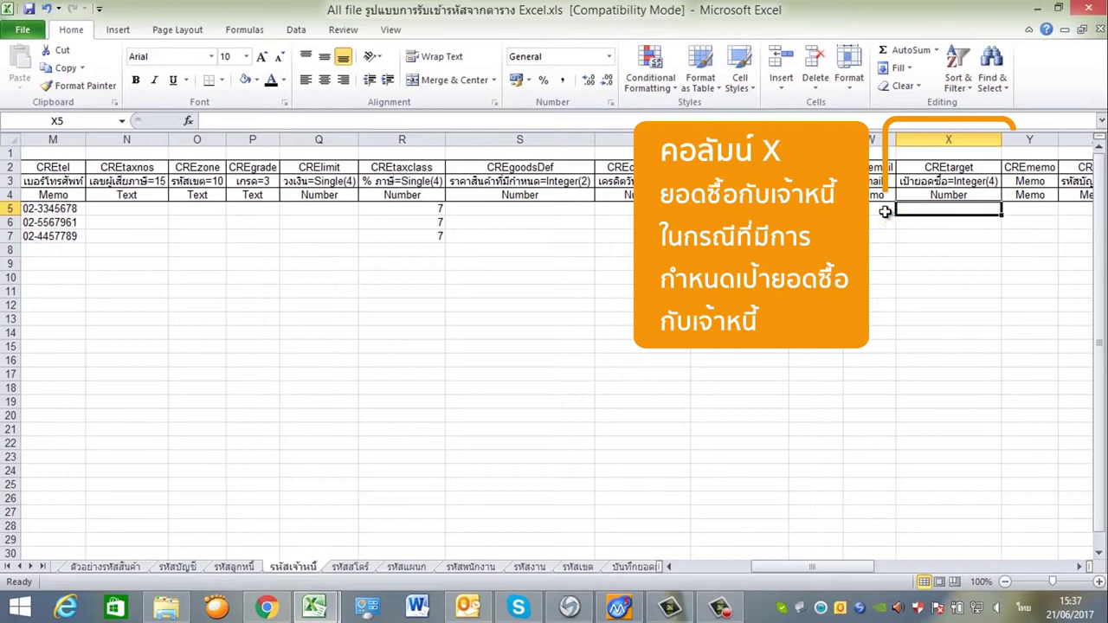
Move across the memo, creditor account code, other name, price level and ID card number columns.
key(Right)
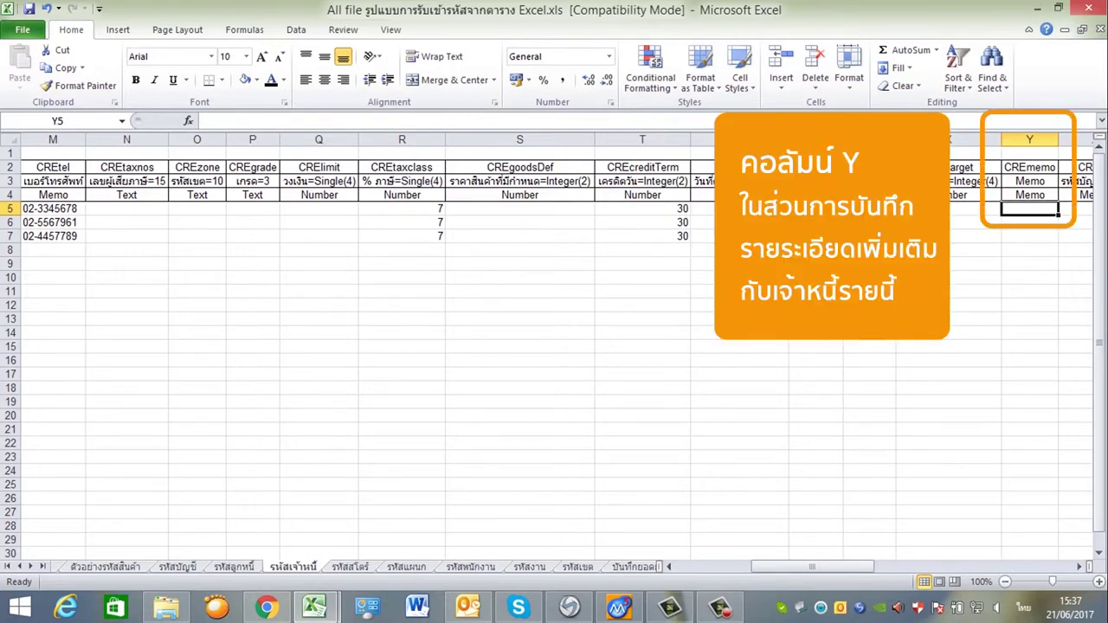
key(Right)
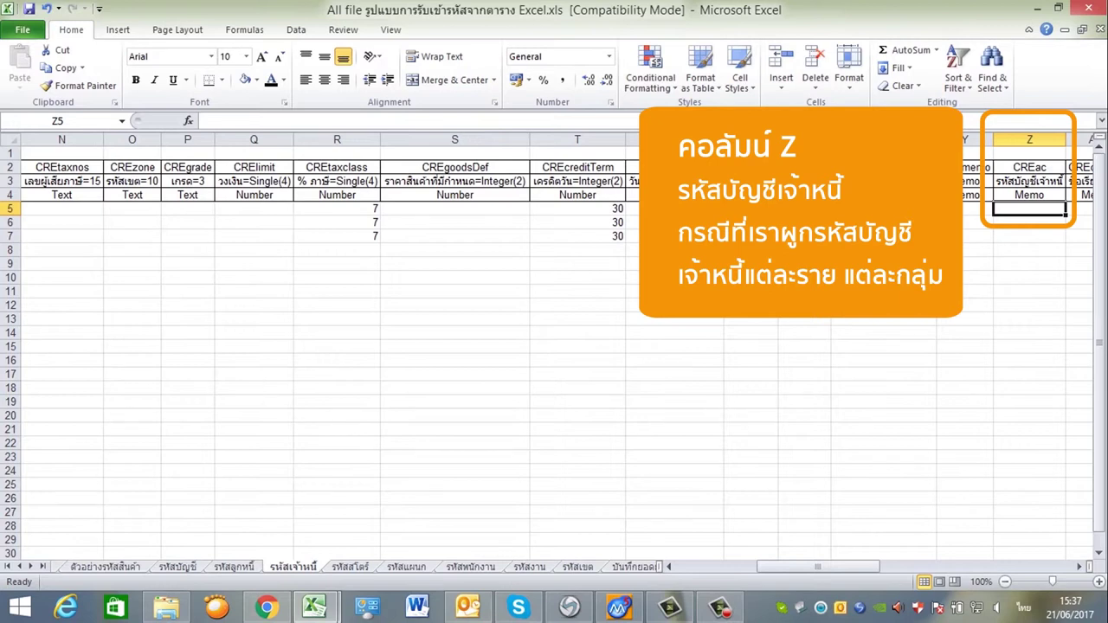
key(Right)
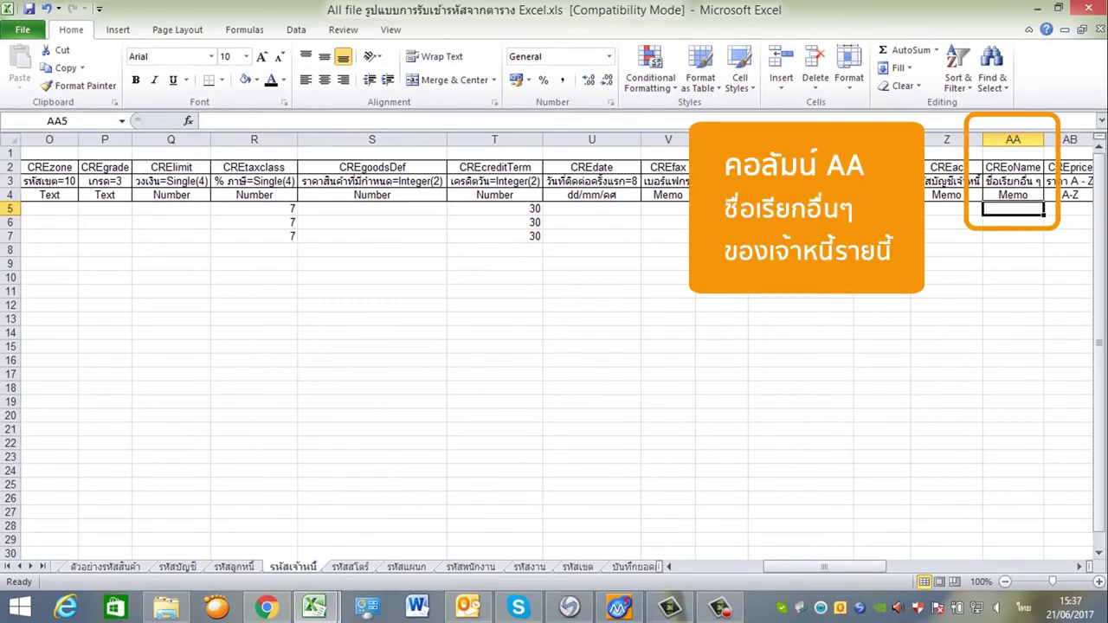
key(Right)
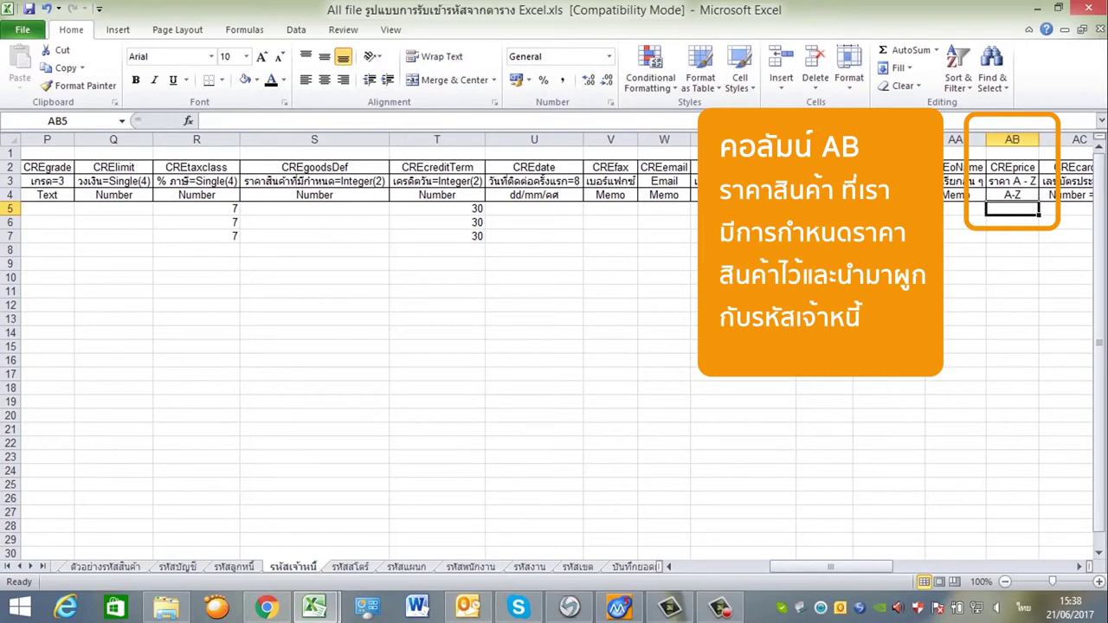
key(Right)
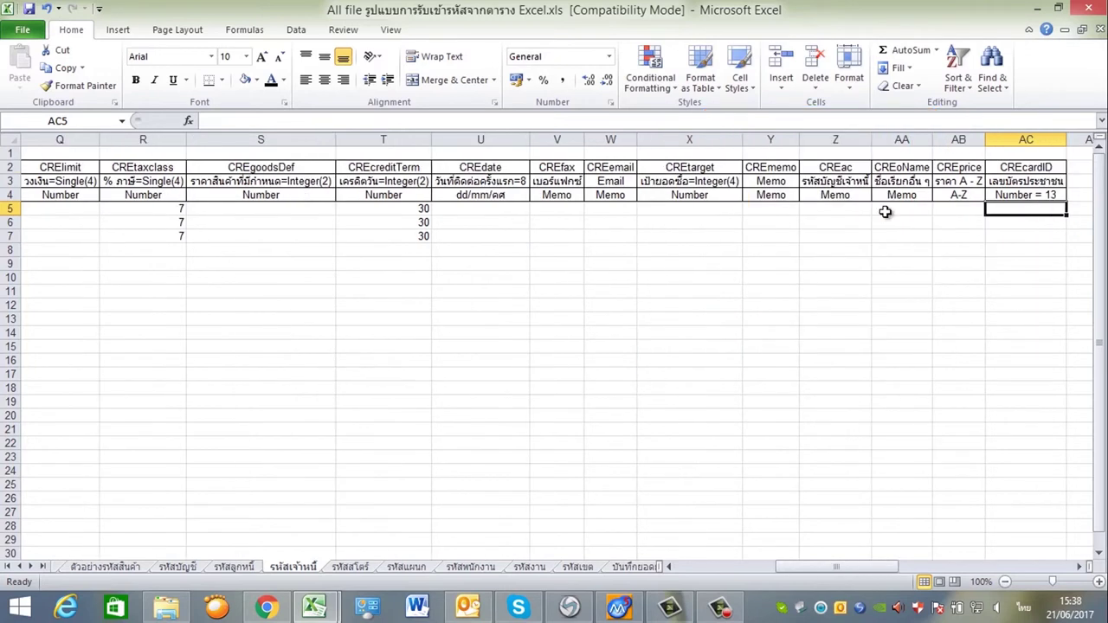